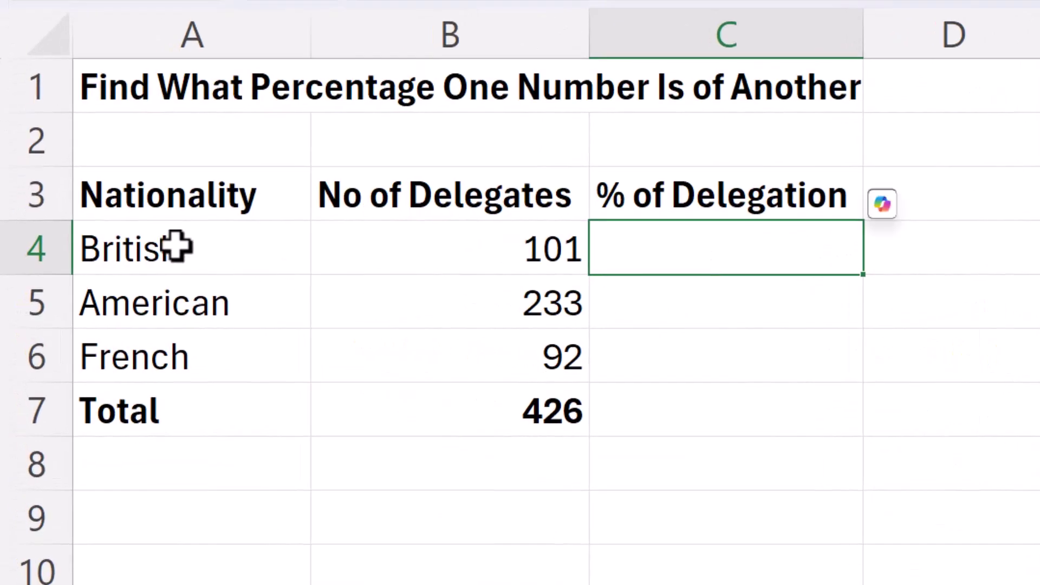
Step: Enter =B4/$B$7 in C4 to get the British delegate share, 0.237089202
click(529, 238)
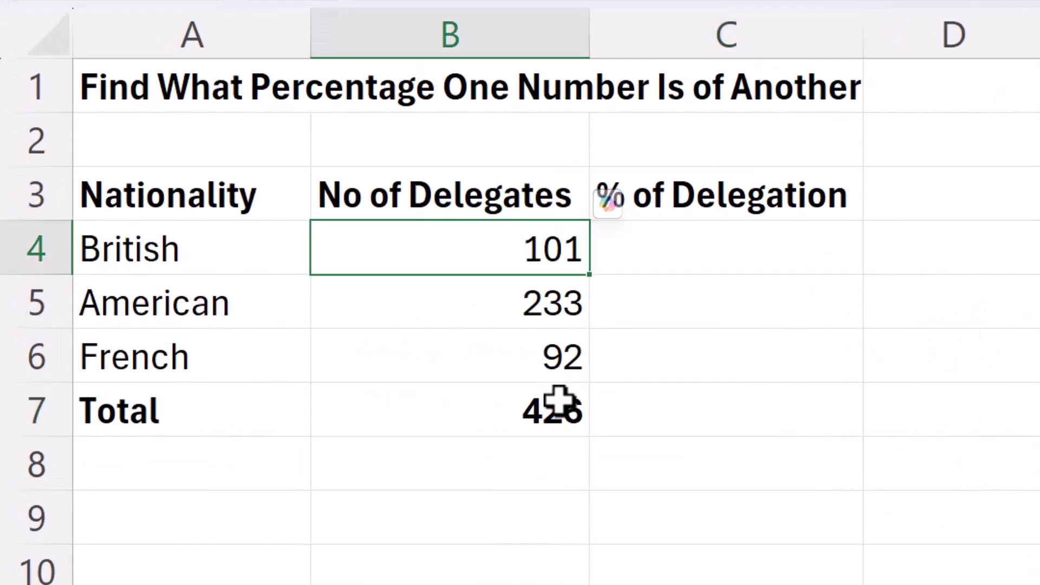
click(536, 411)
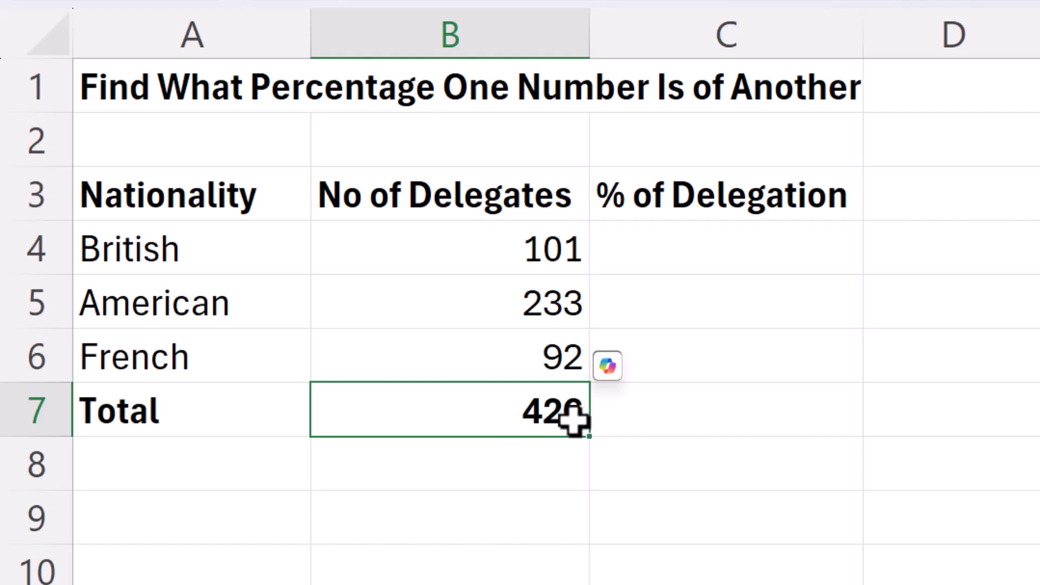
click(689, 254)
text(=)
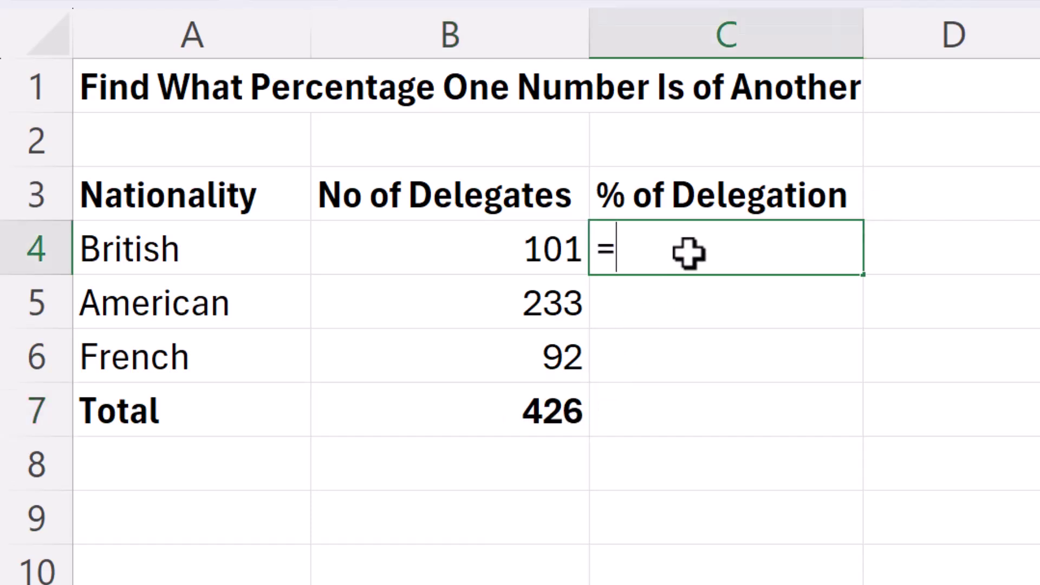
click(512, 247)
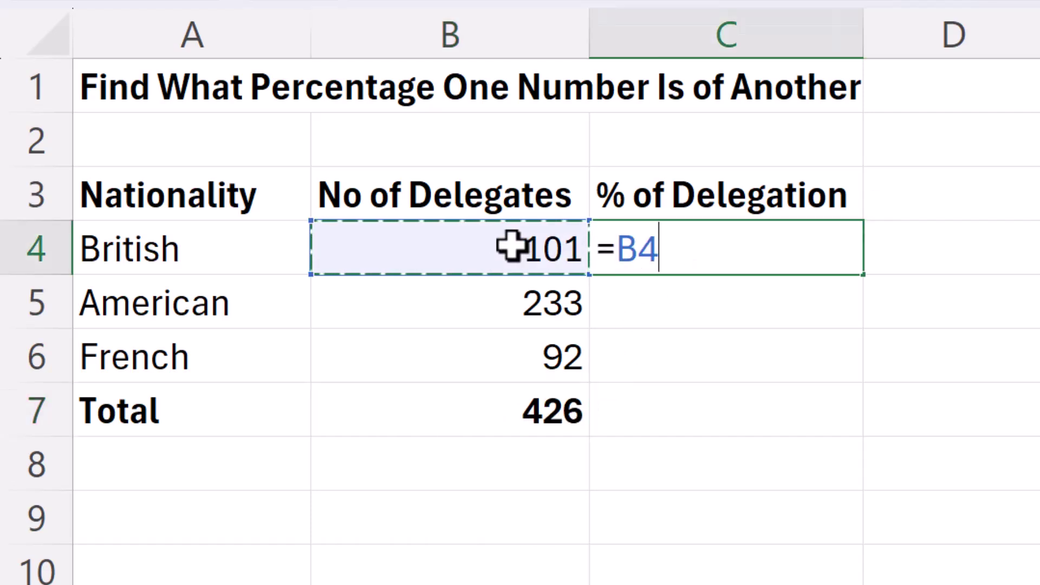
text(/)
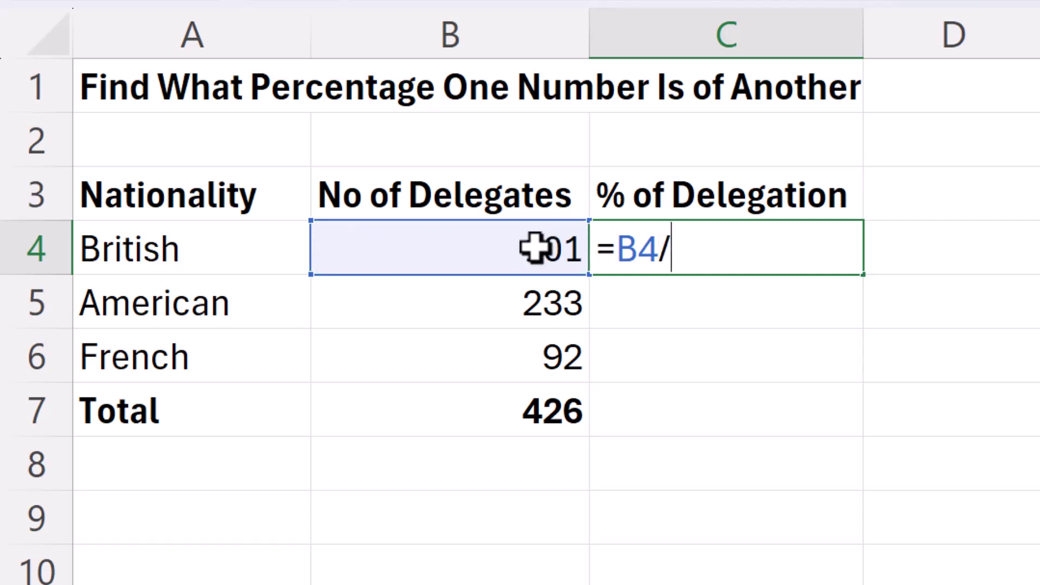
click(553, 411)
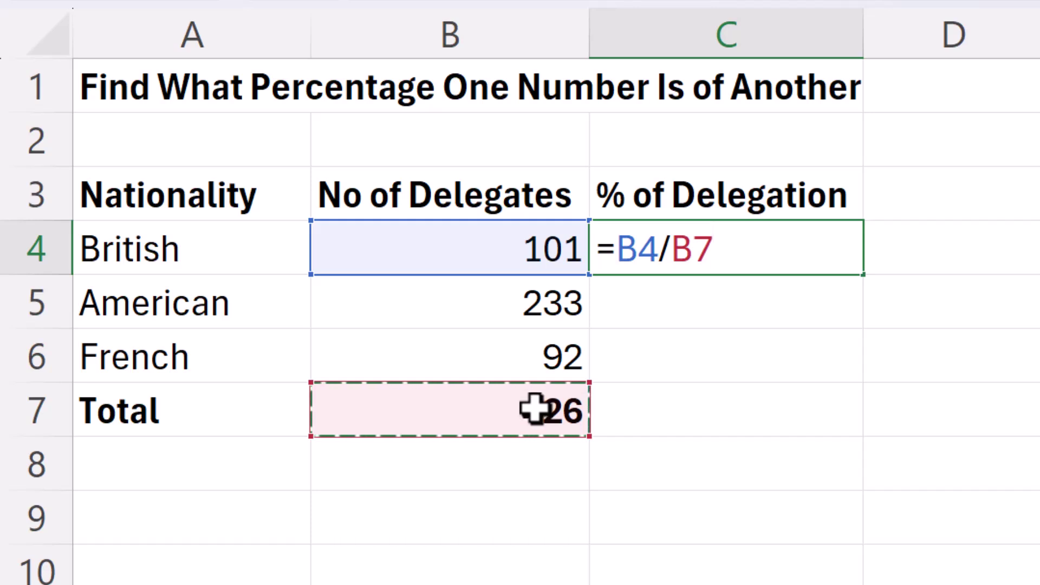
key(F4)
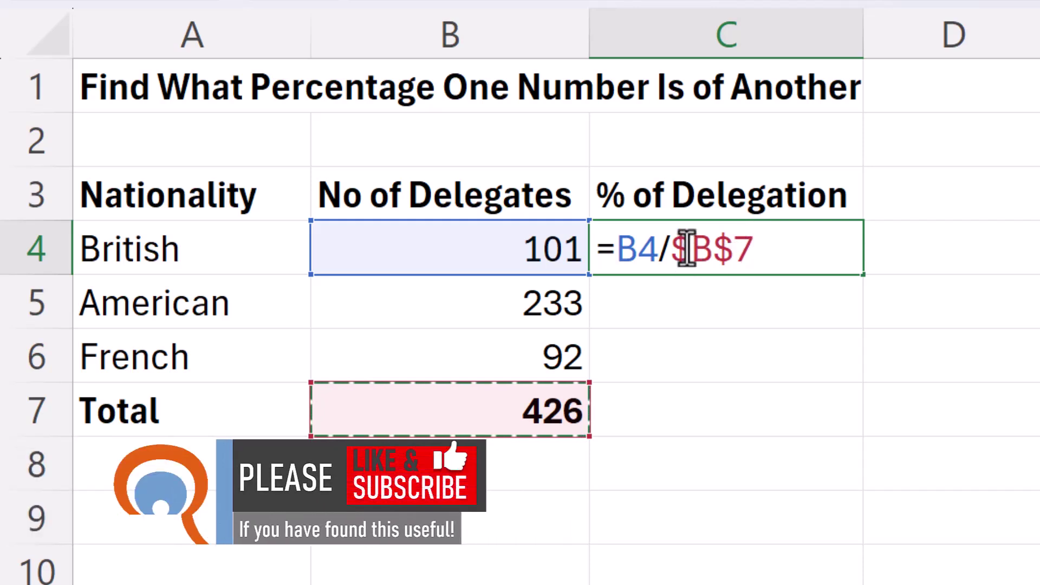
key(Return)
click(688, 257)
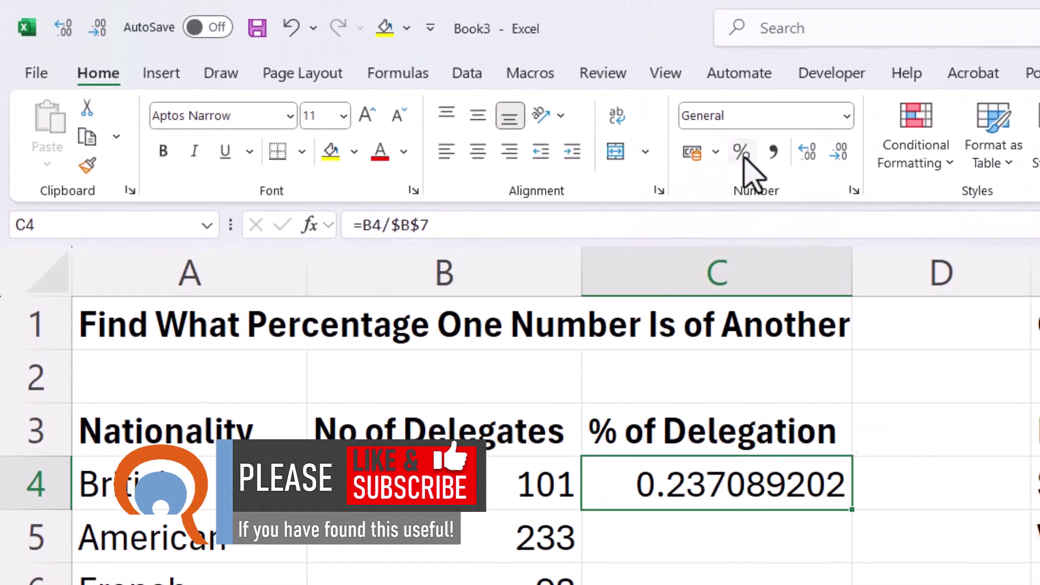
Step: Format C4 as a one-decimal percentage (23.7%) and fill down for American 54.7% and French 21.6%
click(742, 154)
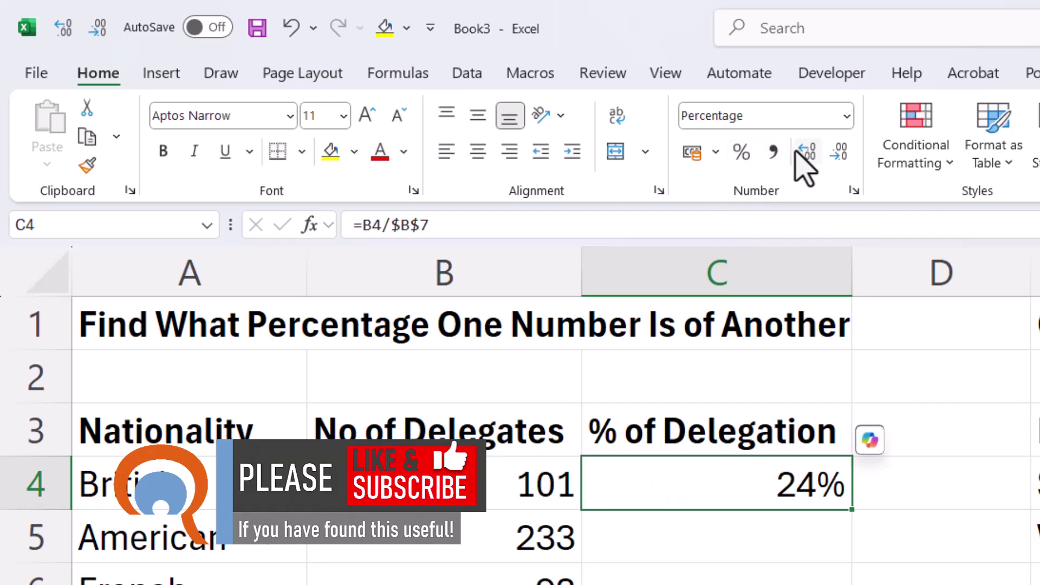
click(807, 154)
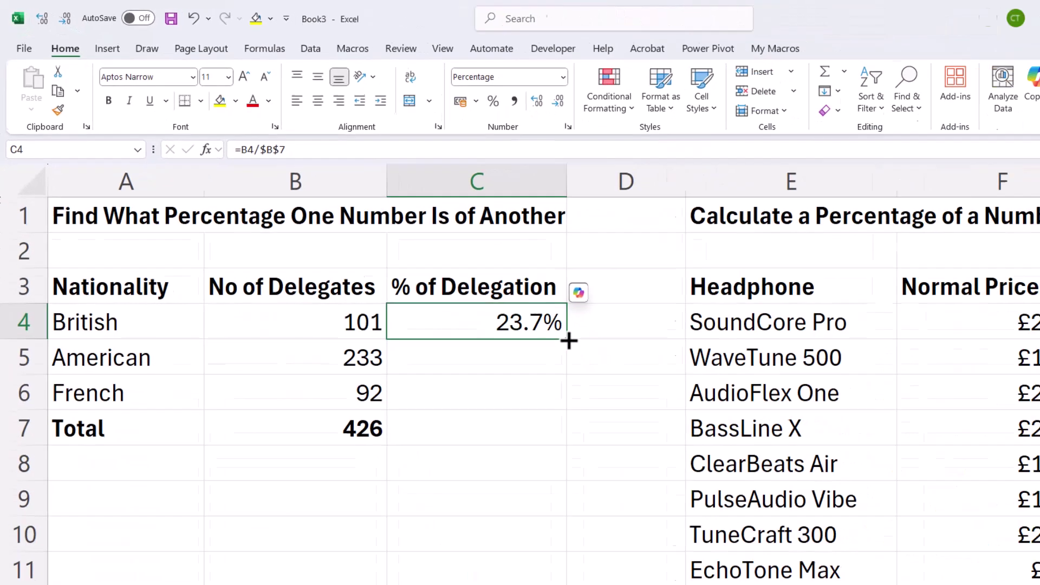
drag(852, 509, 835, 584)
drag(476, 376, 476, 378)
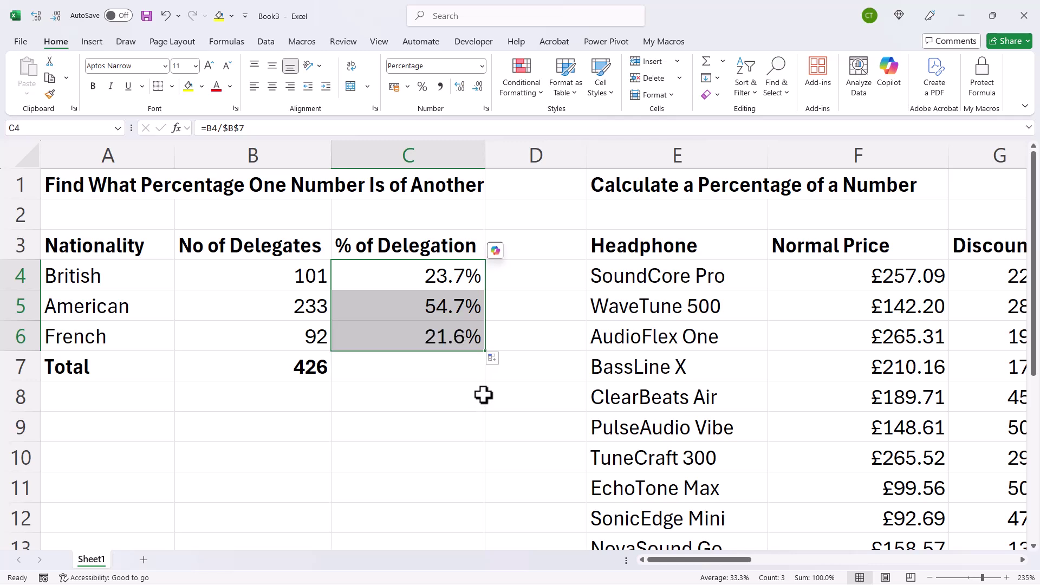
Step: Clear C4:C6 and enter =PERCENTOF(B4,$B$7) in C4
key(Delete)
click(423, 272)
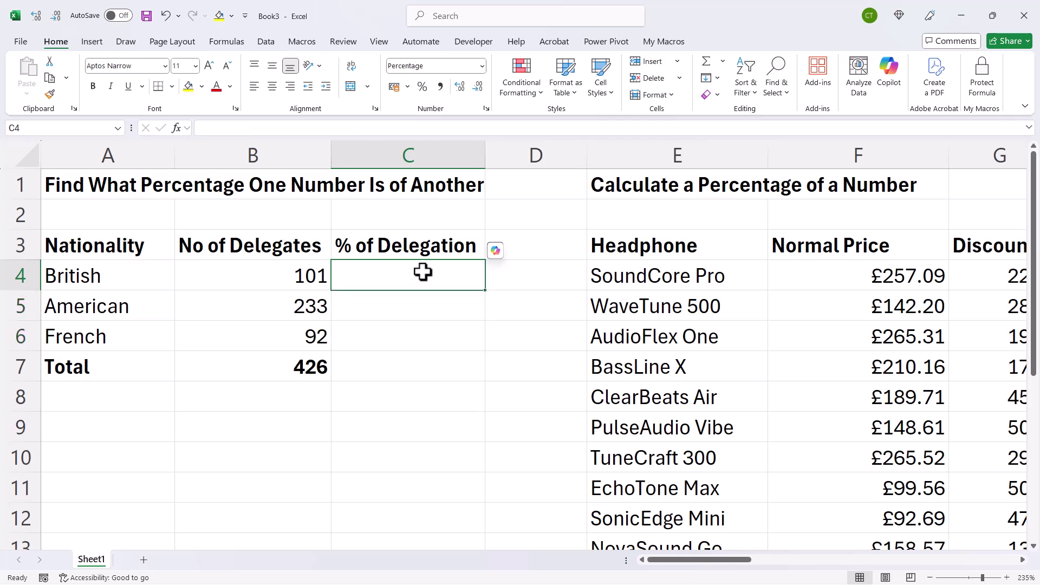
text(=per)
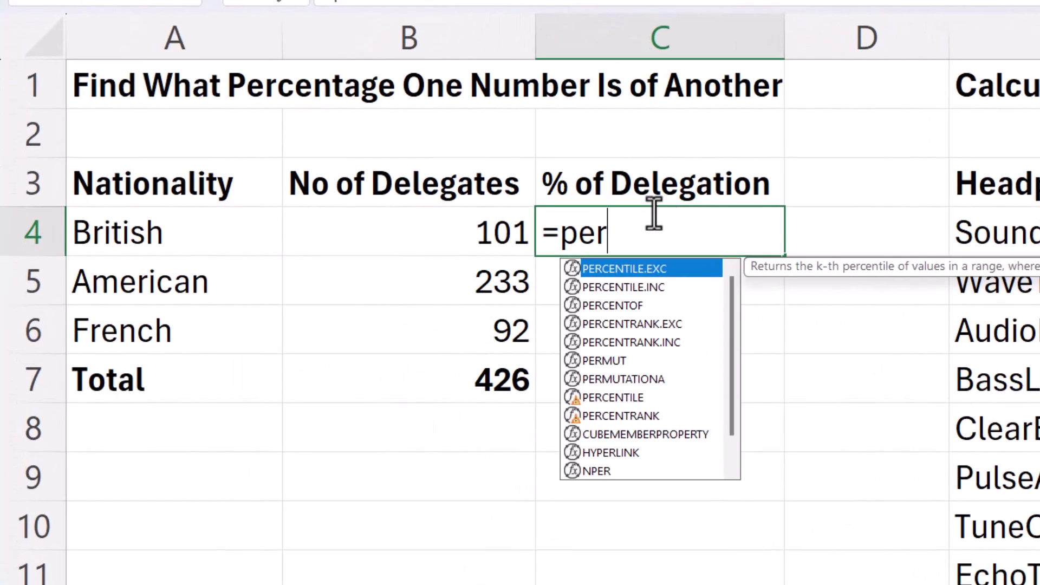
double_click(615, 306)
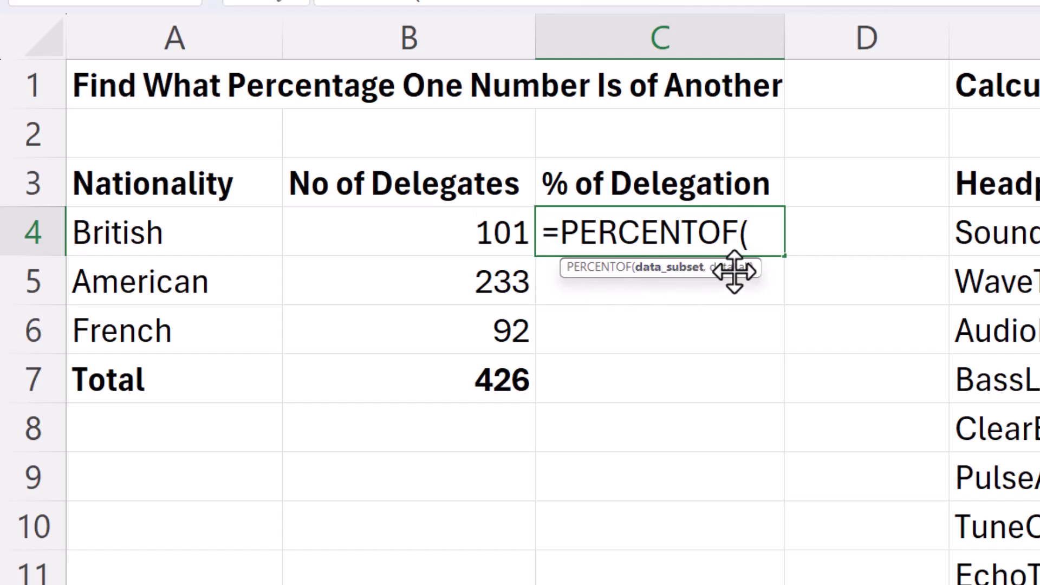
click(482, 232)
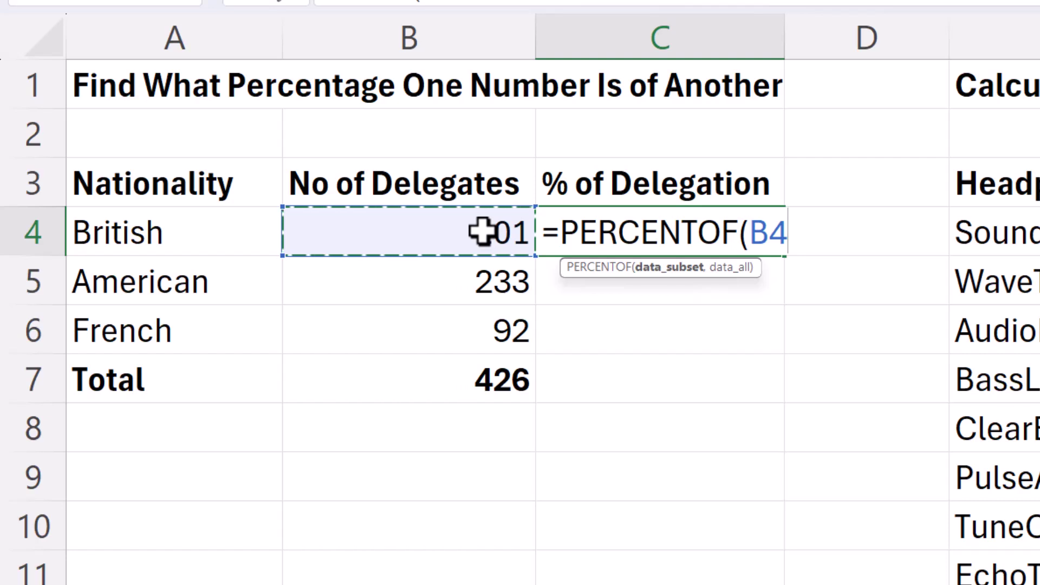
text(,)
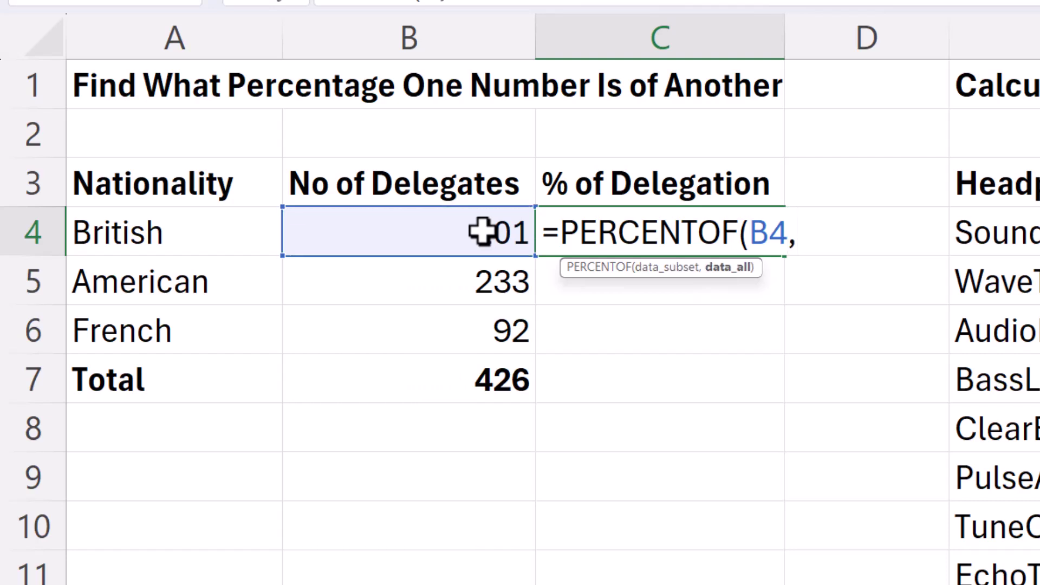
click(504, 384)
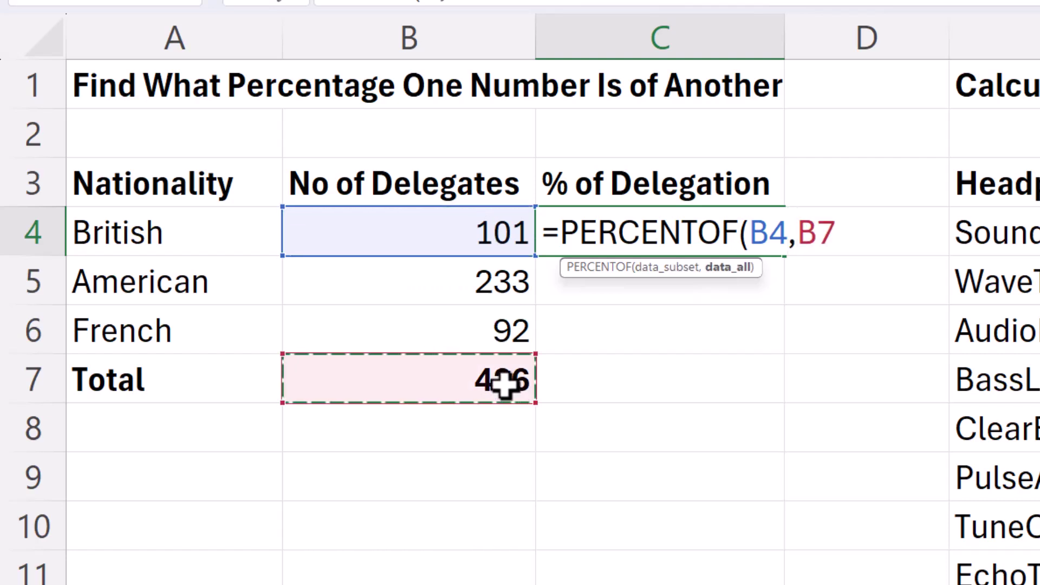
key(F4)
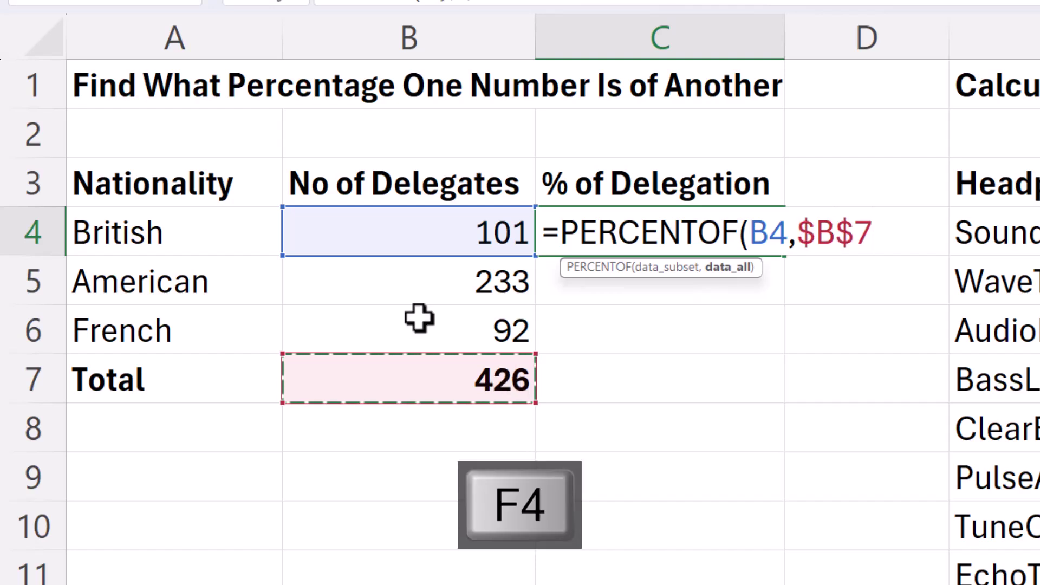
text())
key(Return)
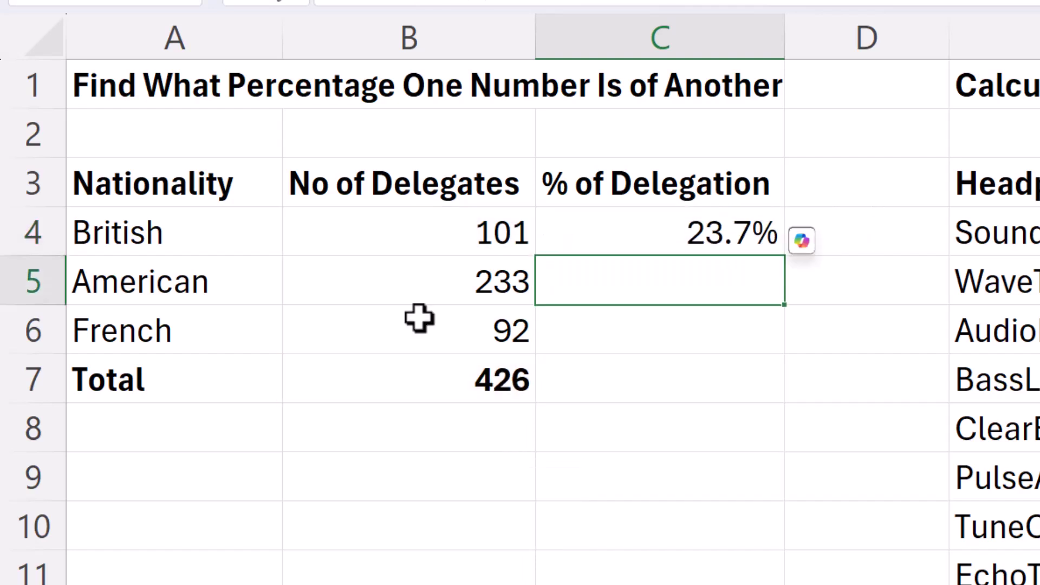
Step: Fill the PERCENTOF formula down to C6, giving 54.7% and 21.6%
click(701, 246)
drag(787, 262, 757, 350)
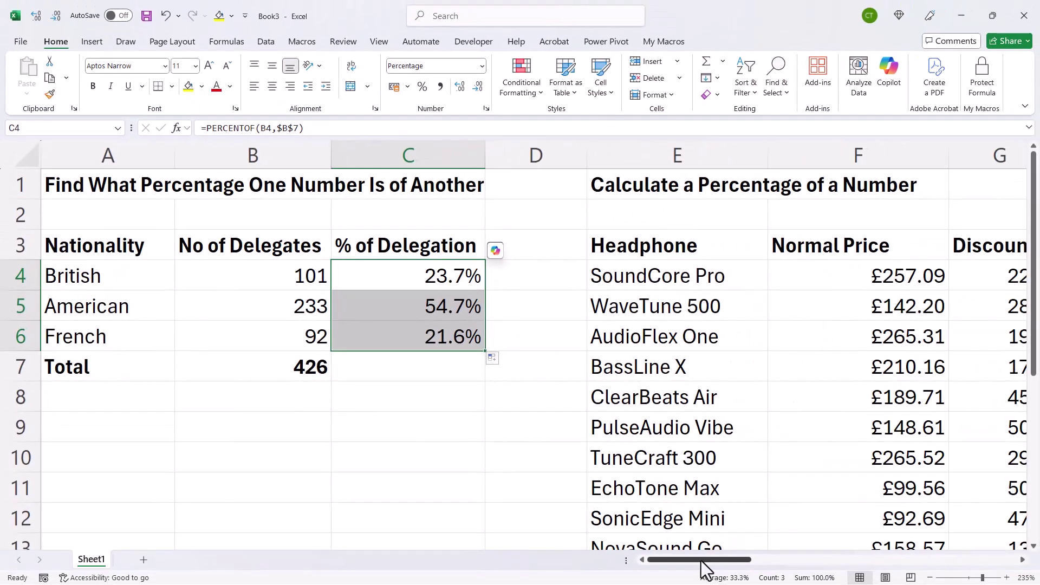
drag(701, 561, 764, 564)
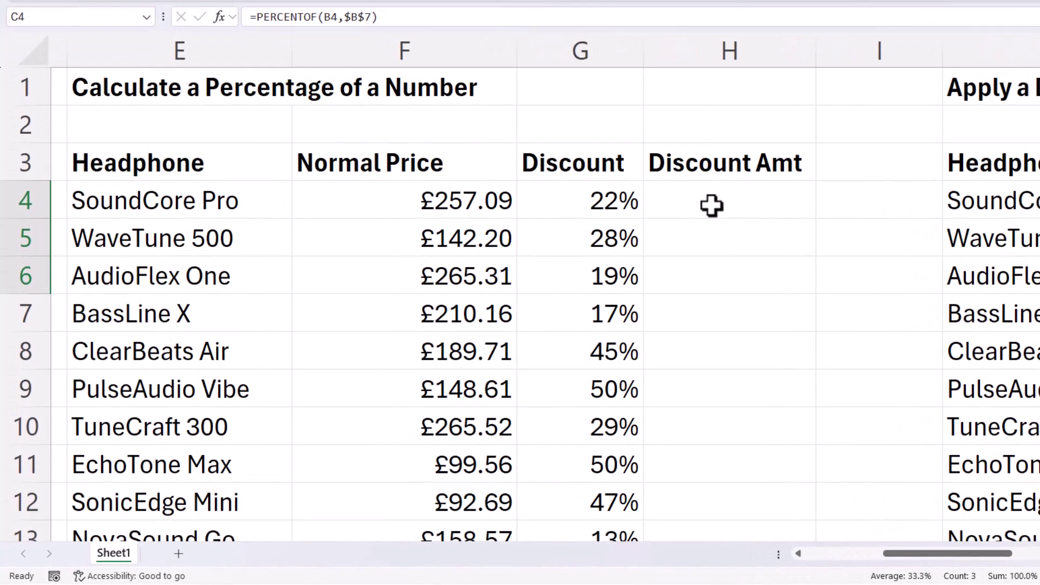
Step: Enter =G4*F4 in H4 (£56.56) and fill it down the Discount Amt column for all headphones
click(712, 204)
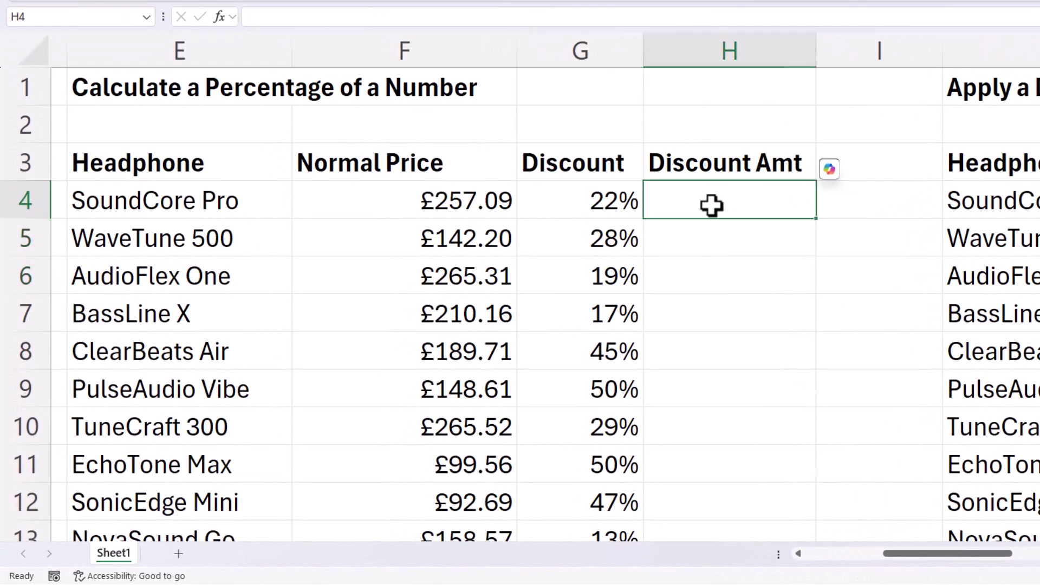
text(=)
click(585, 204)
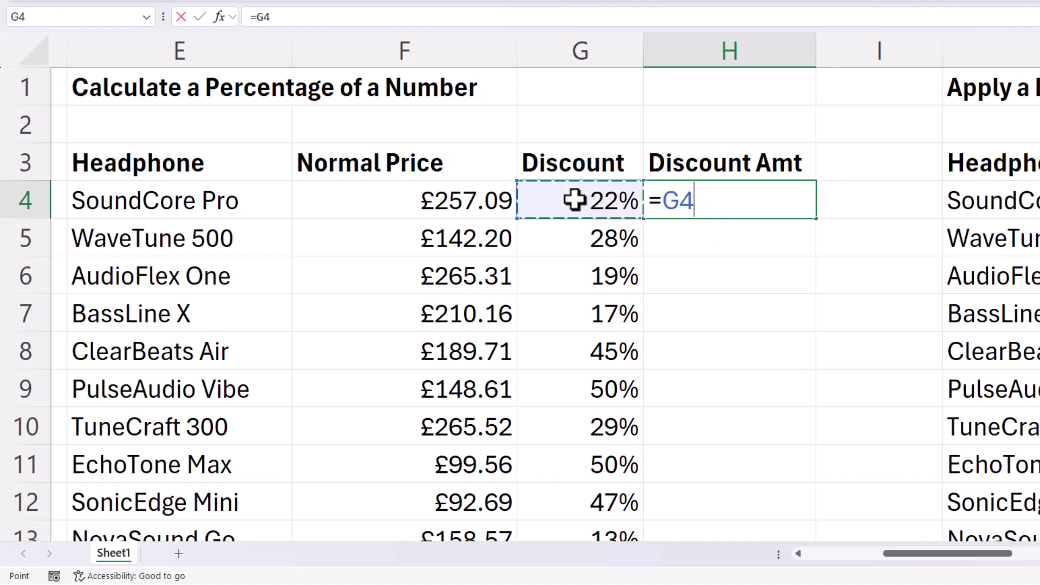
text(*)
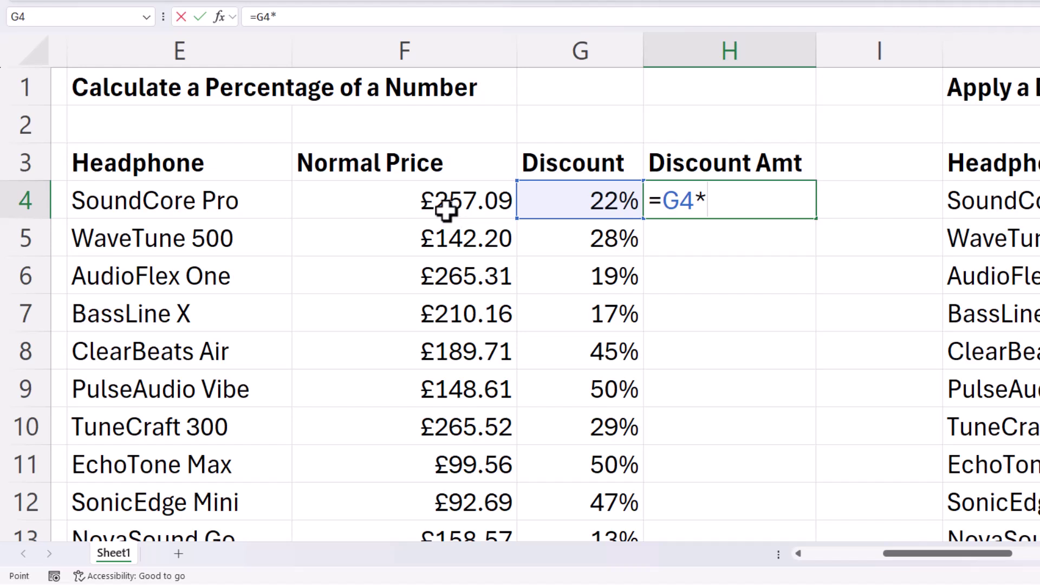
click(444, 210)
key(ctrl+Return)
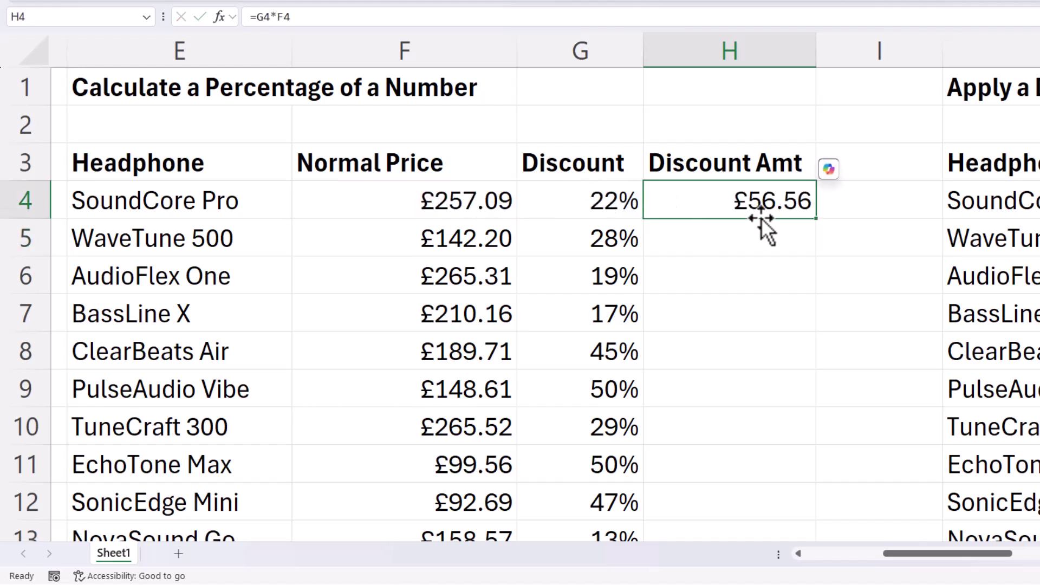
double_click(819, 221)
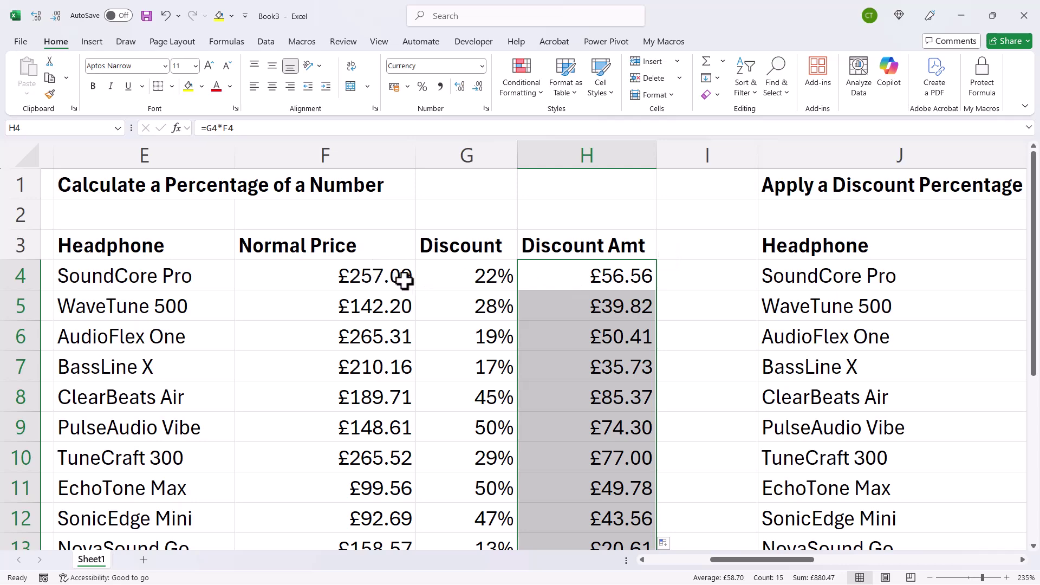
Step: Enter =K4*(1-L4) in M4 for a £200.53 New Price and fill it down column M
drag(780, 566, 843, 567)
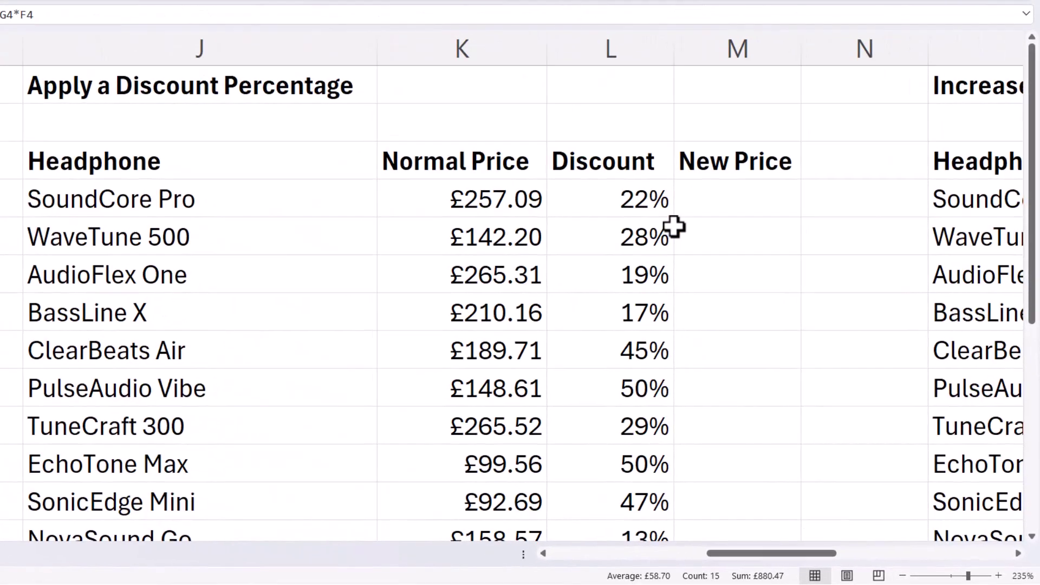
click(792, 279)
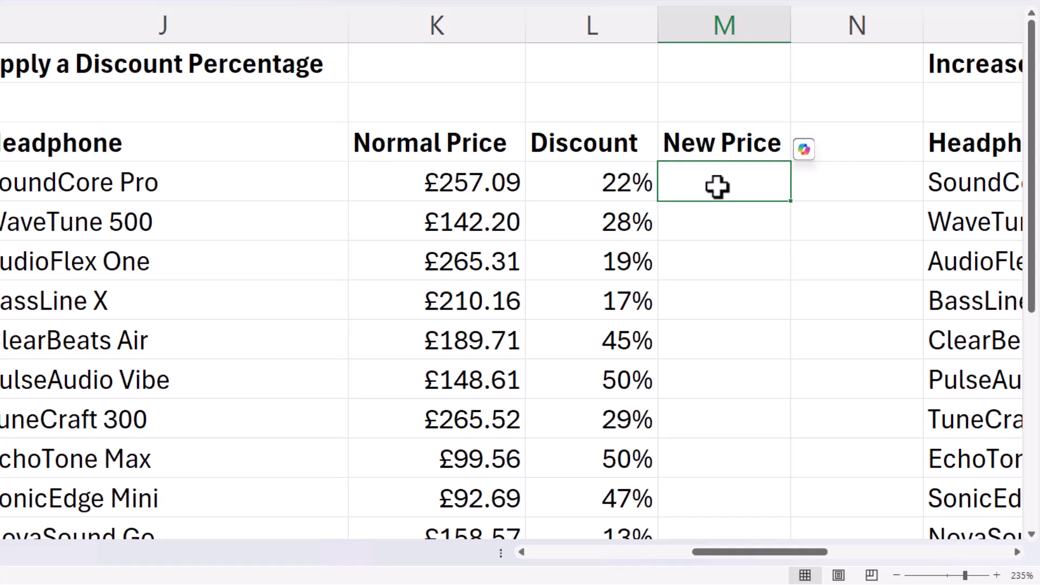
text(=)
click(455, 186)
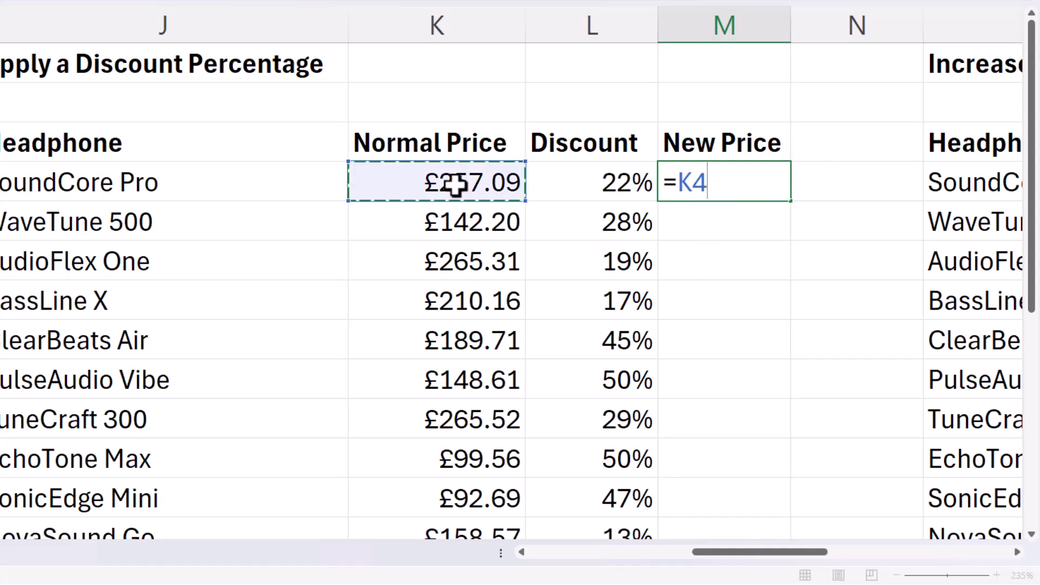
text(*)
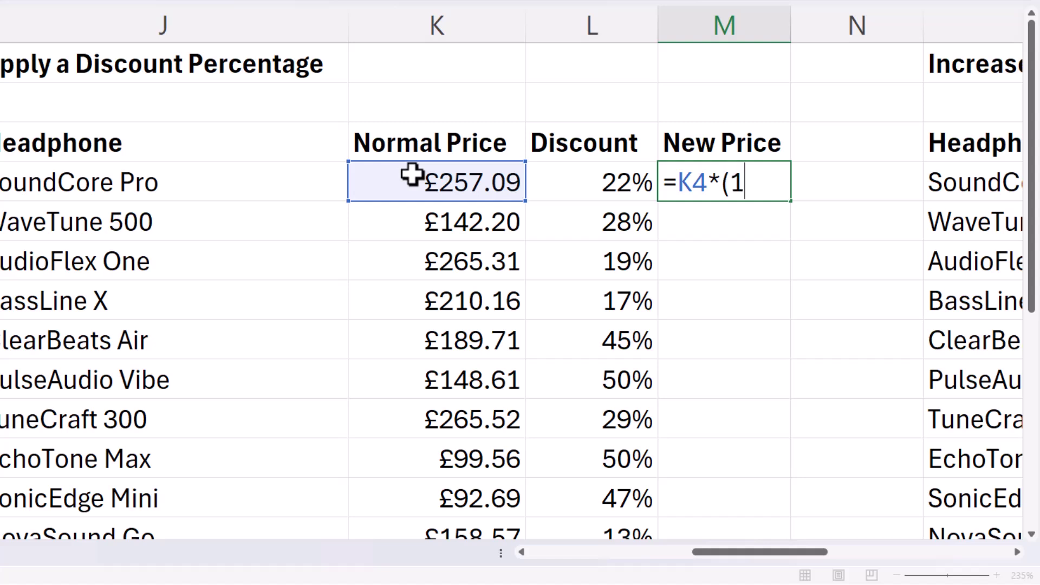
text((1-)
click(569, 187)
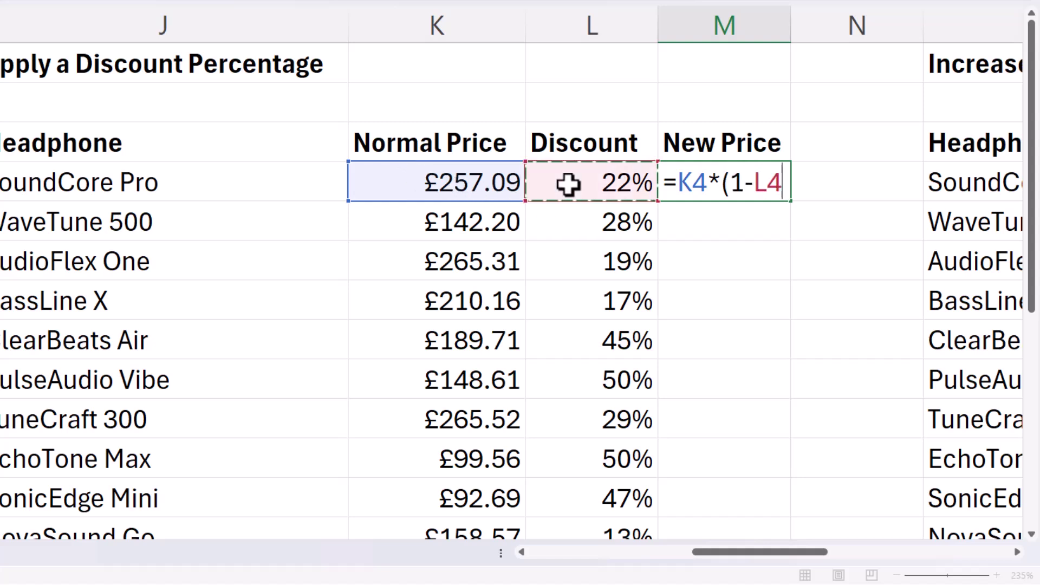
text())
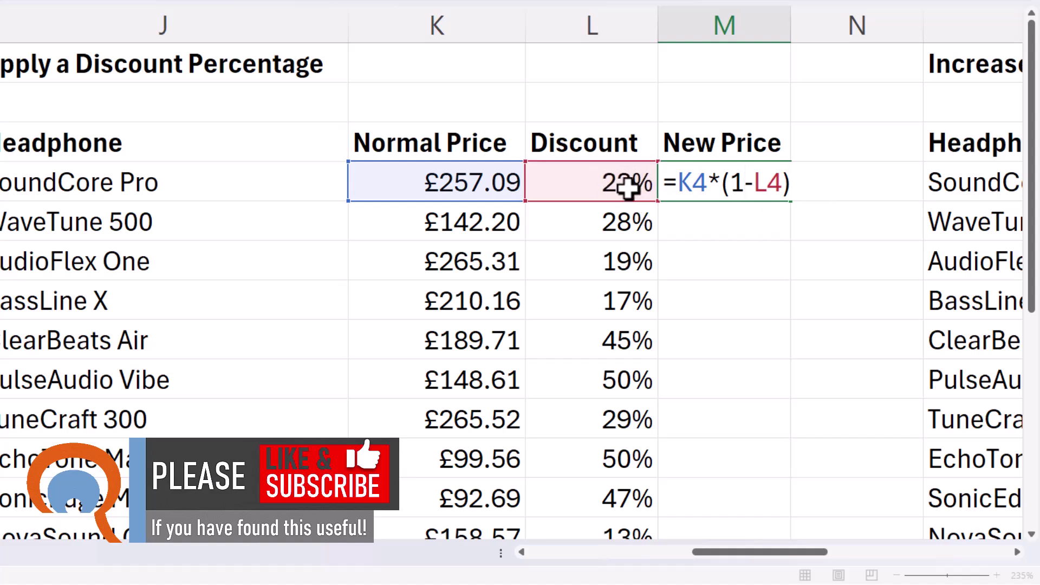
key(Return)
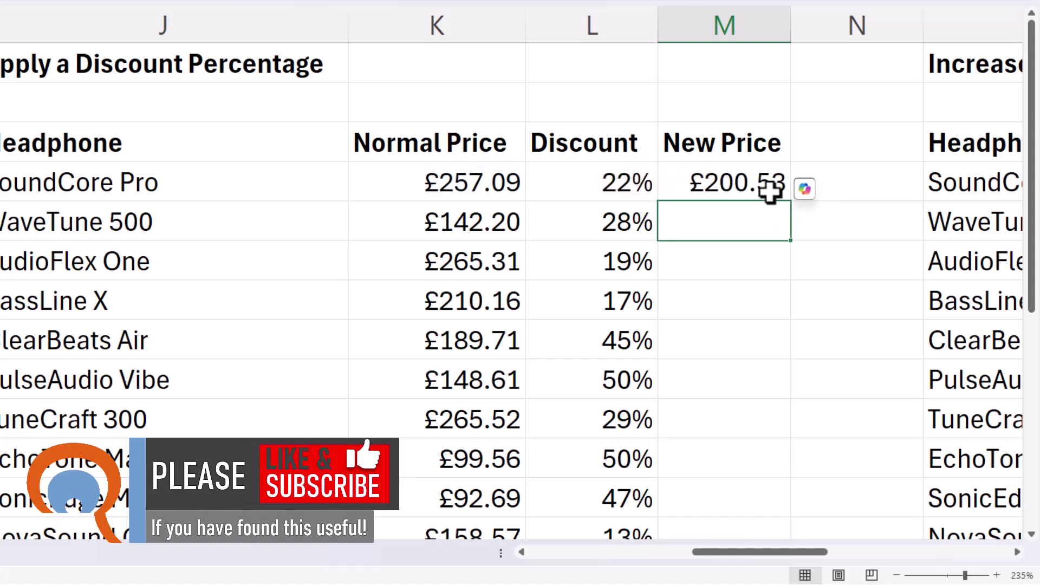
click(771, 191)
double_click(792, 201)
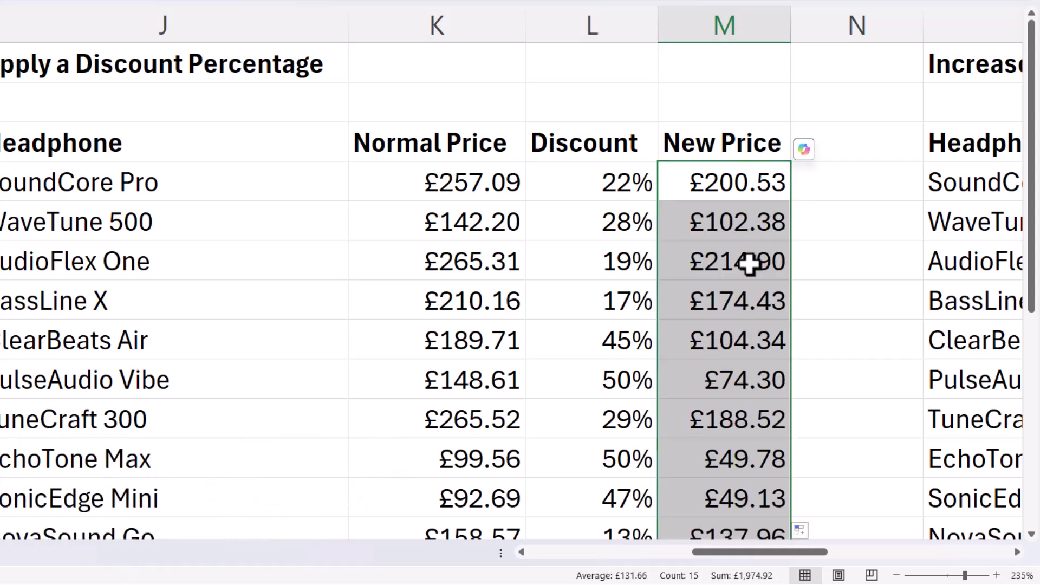
drag(793, 549, 899, 547)
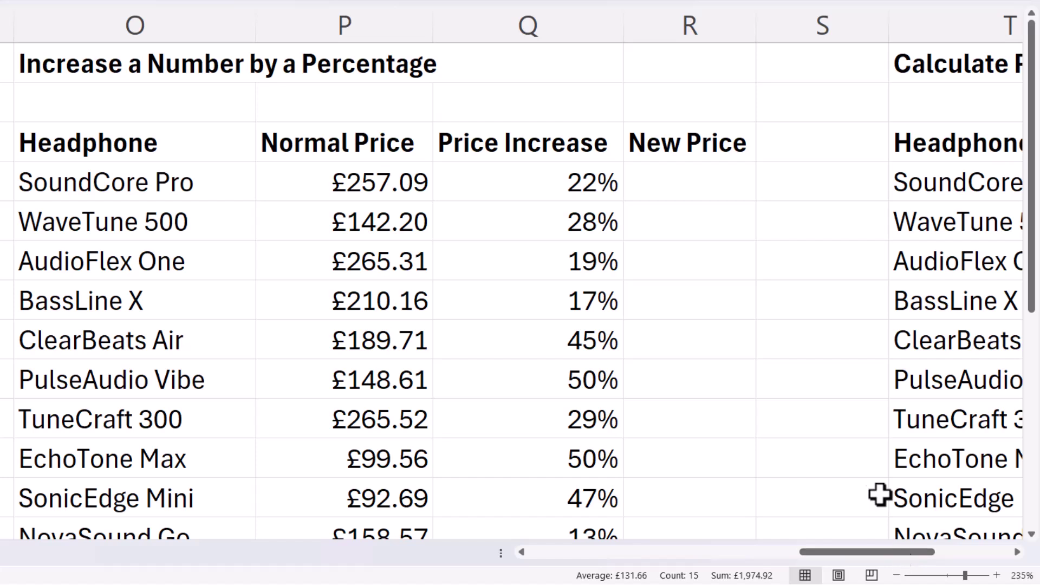
Step: Enter =P4*(1+Q4) in R4 (£313.64) and fill increased prices down column R to £149.33
click(665, 187)
text(=)
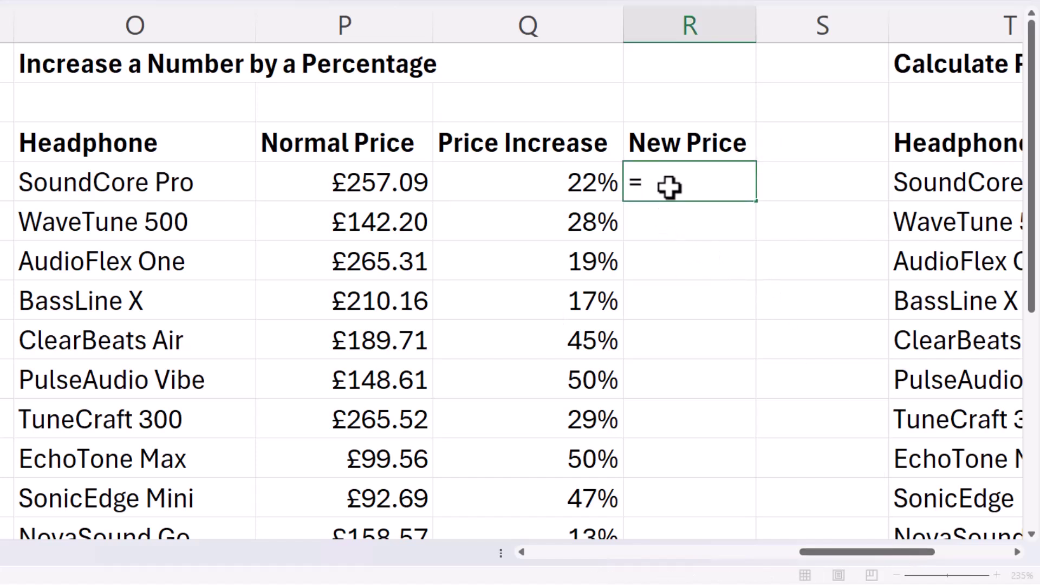
click(367, 171)
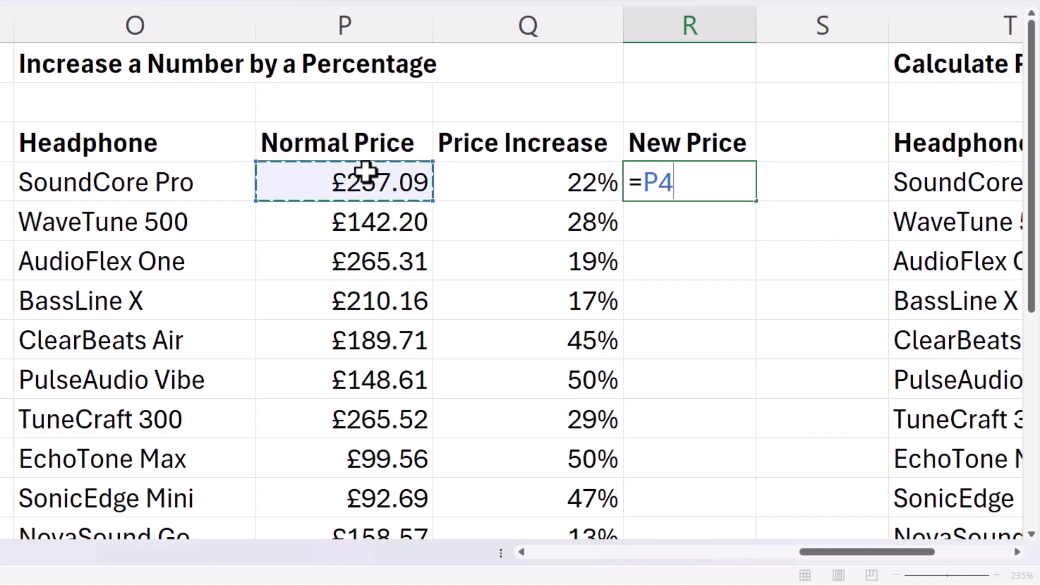
text(*)
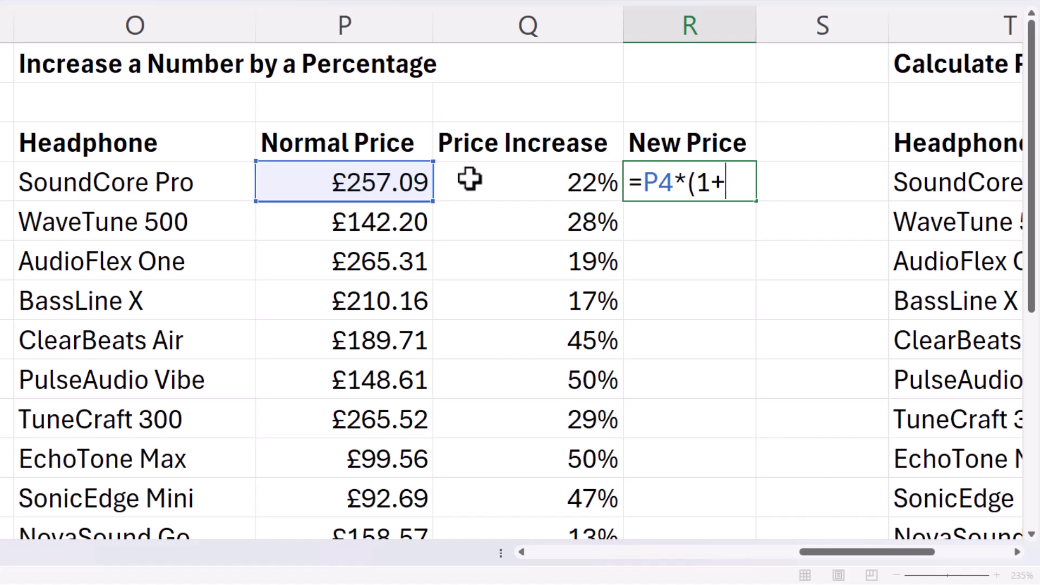
click(553, 190)
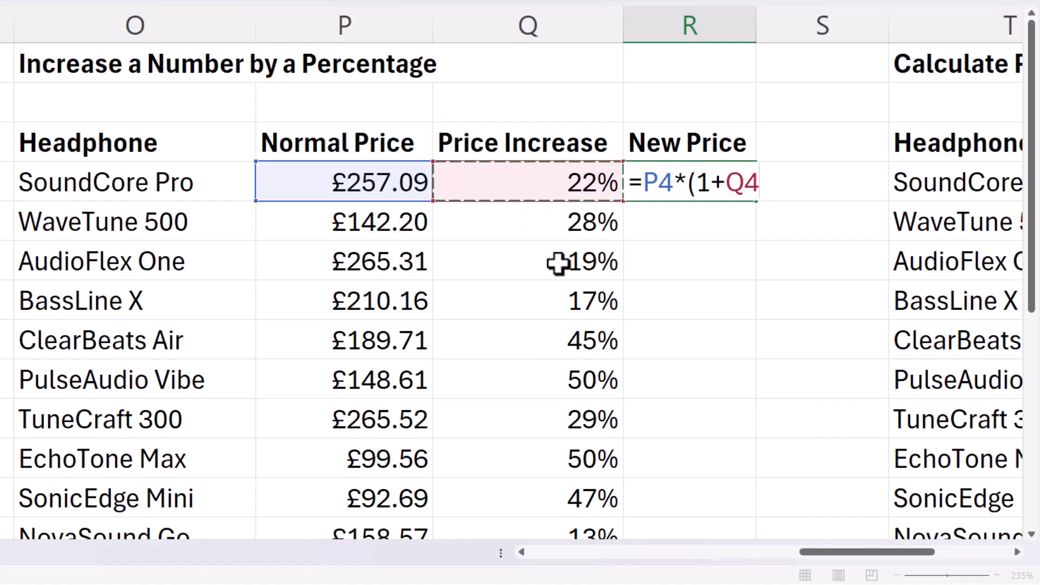
text())
key(Return)
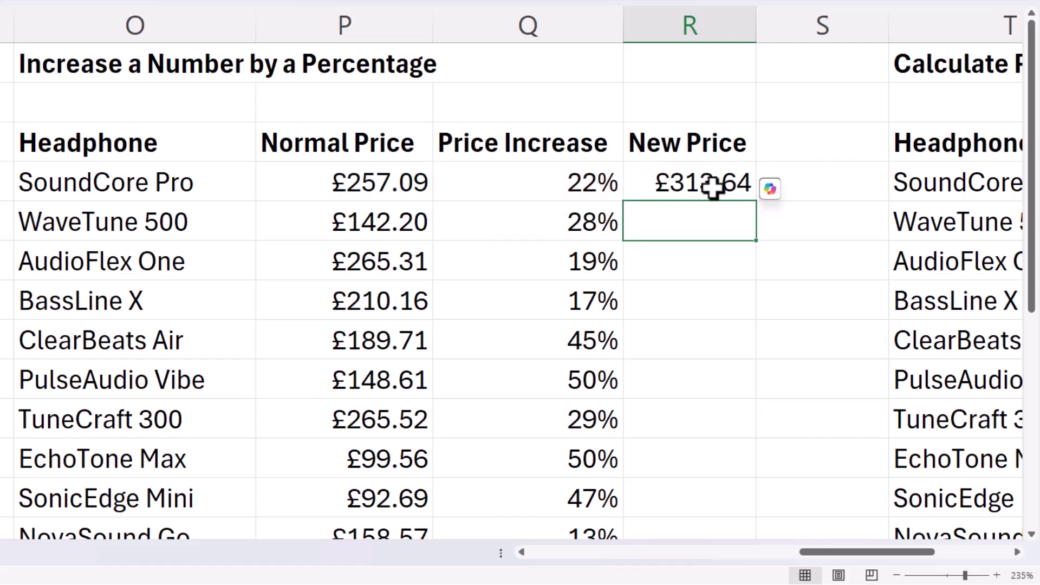
click(724, 183)
double_click(756, 202)
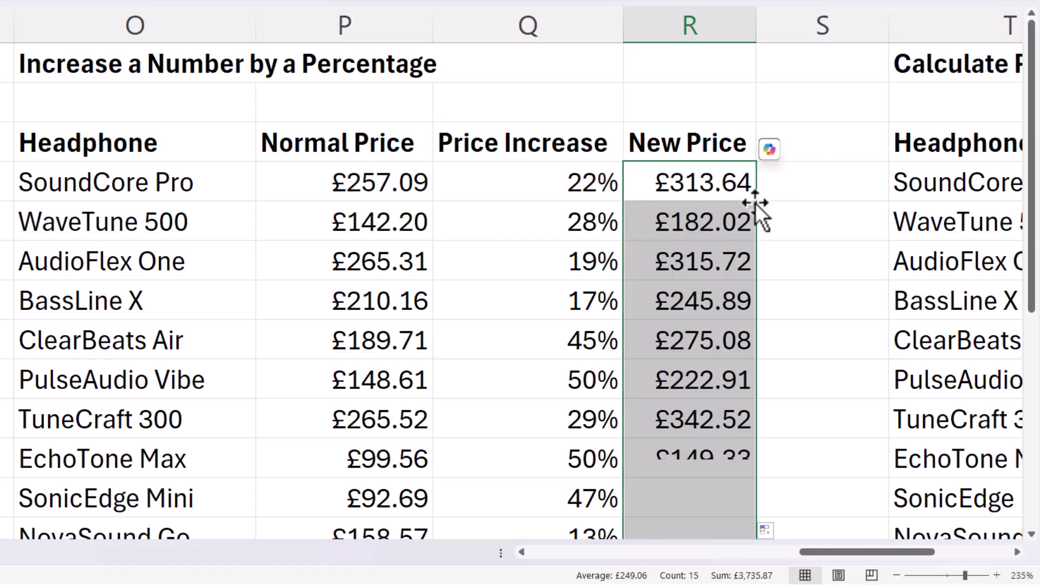
drag(879, 551, 969, 550)
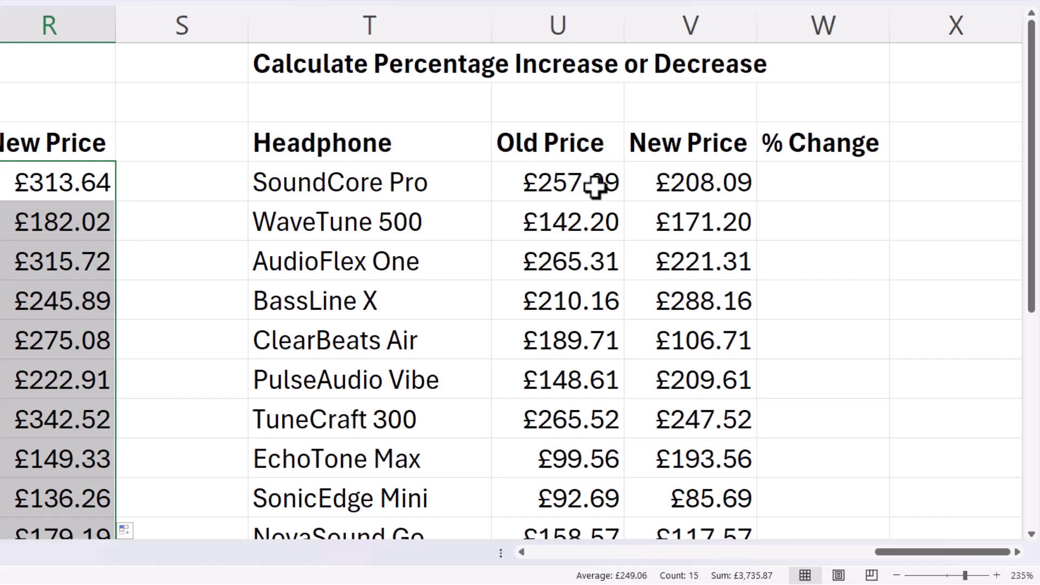
Step: Enter =V4-U4 in W4 for the SoundCore Pro's price difference
click(807, 184)
text(=)
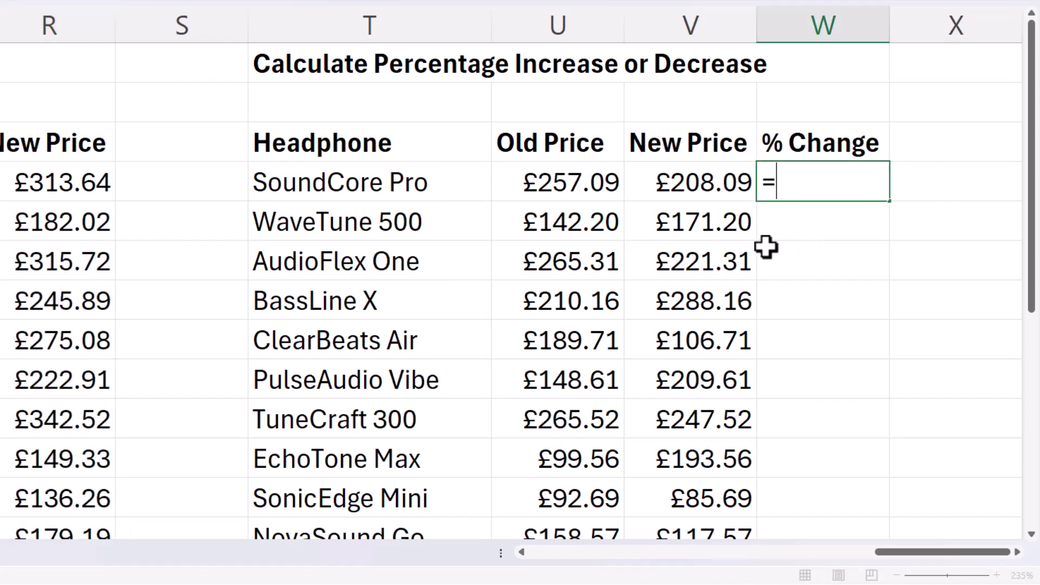
click(716, 183)
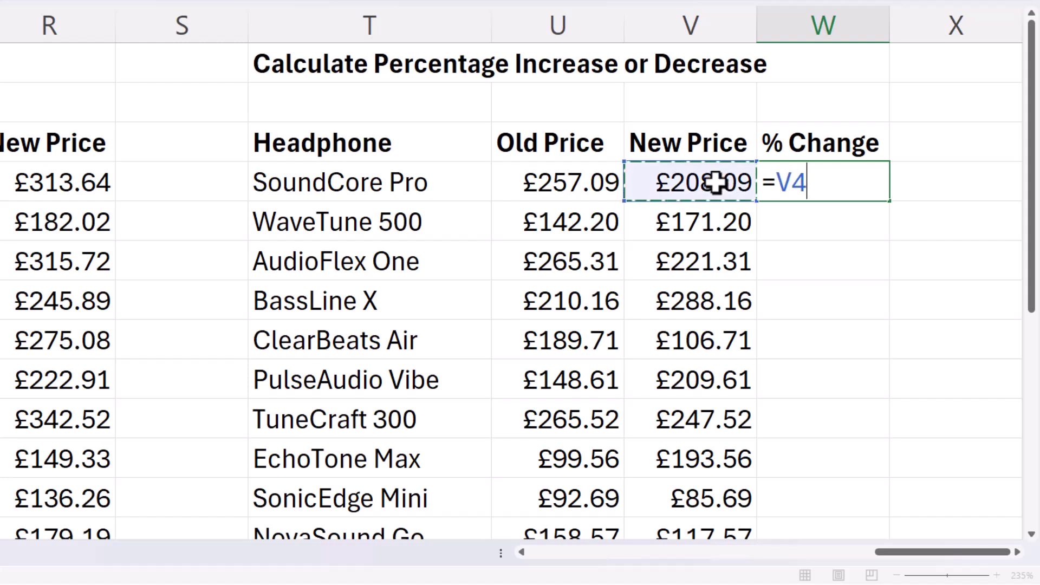
text(-)
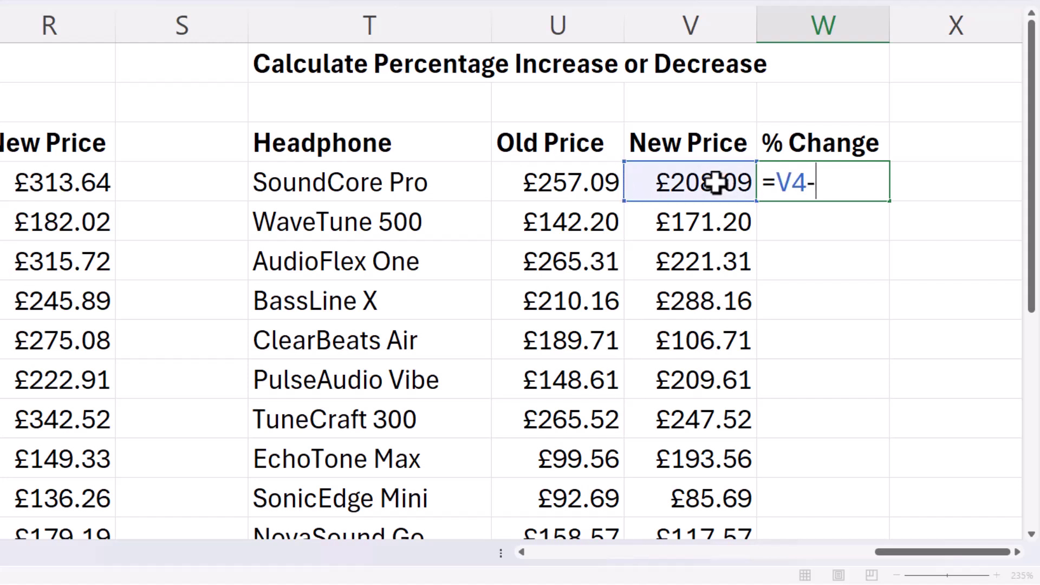
click(558, 186)
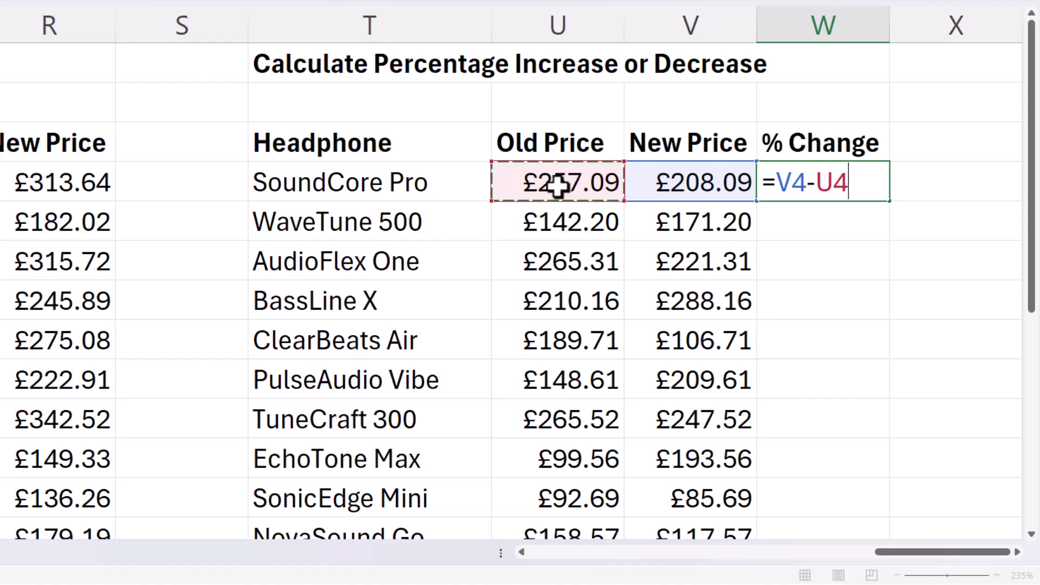
key(Return)
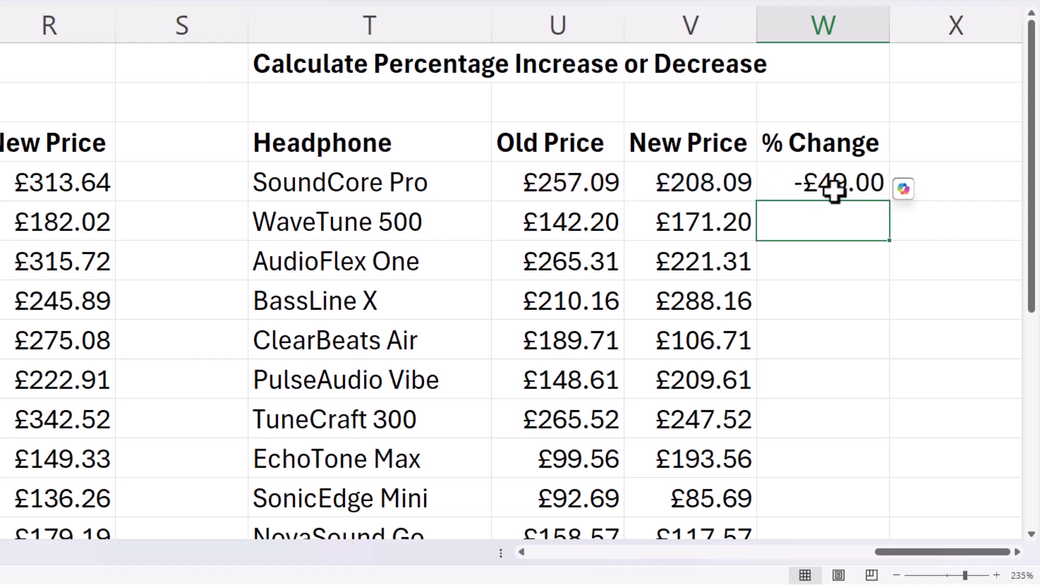
Step: Edit W4 to =(V4-U4)/U4 to divide the difference by the old price
double_click(818, 186)
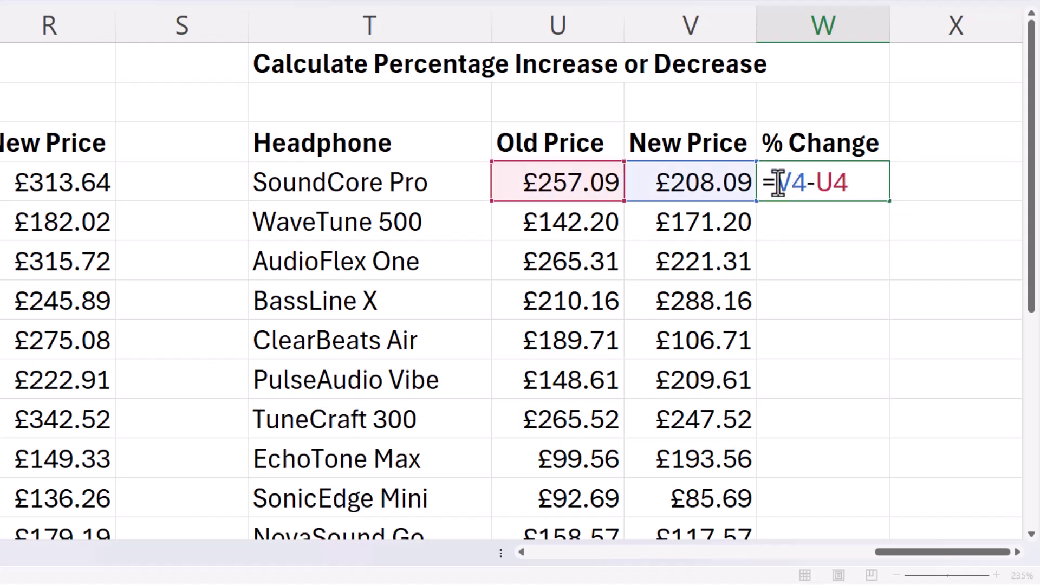
click(772, 184)
text(()
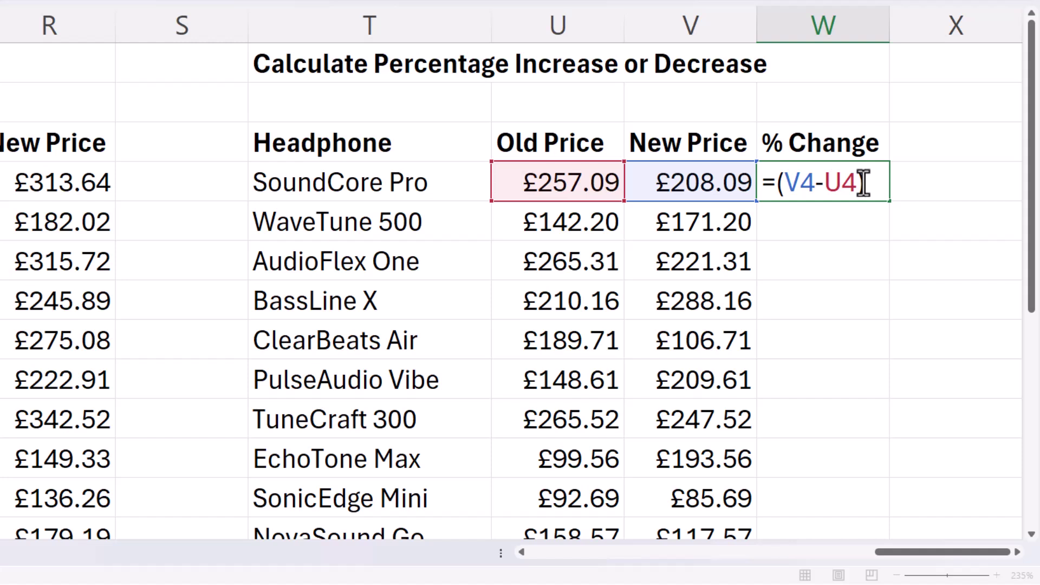
text(/)
click(573, 183)
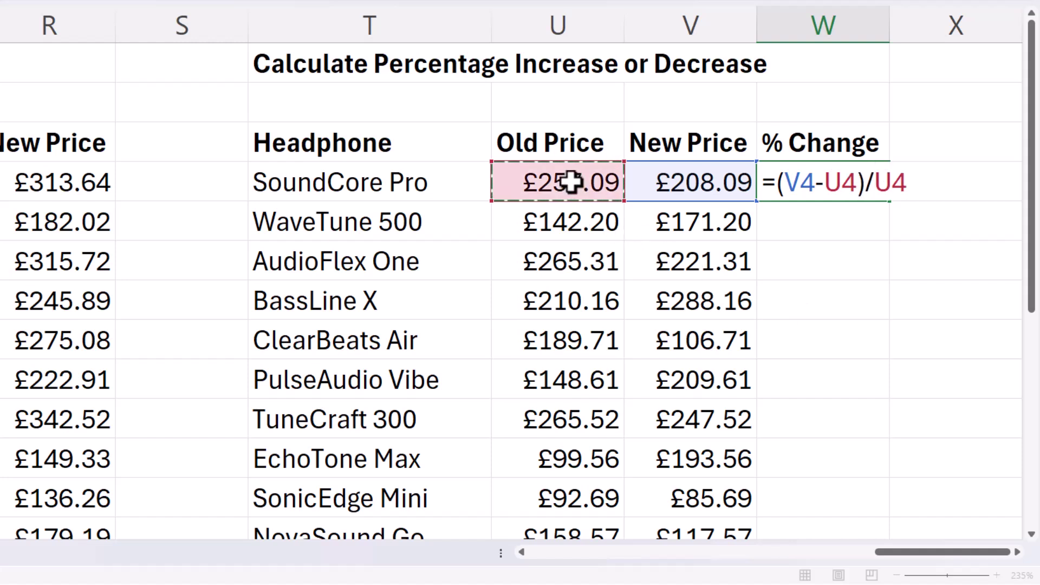
key(Return)
click(859, 186)
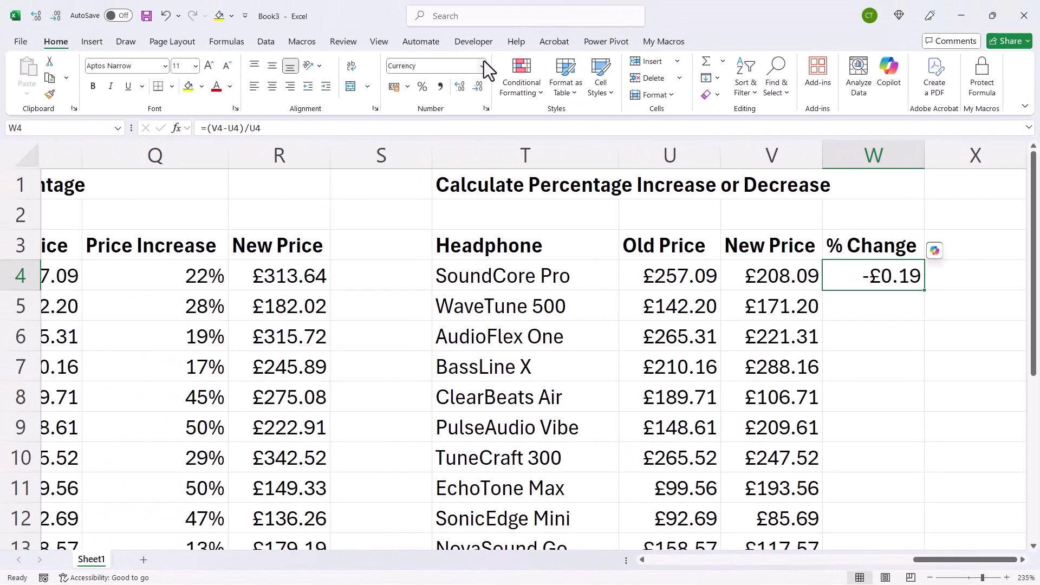
Step: Format W4 as a one-decimal percentage and fill it down, from -19.1% to -6.8%
click(419, 7)
click(419, 7)
click(421, 88)
click(461, 88)
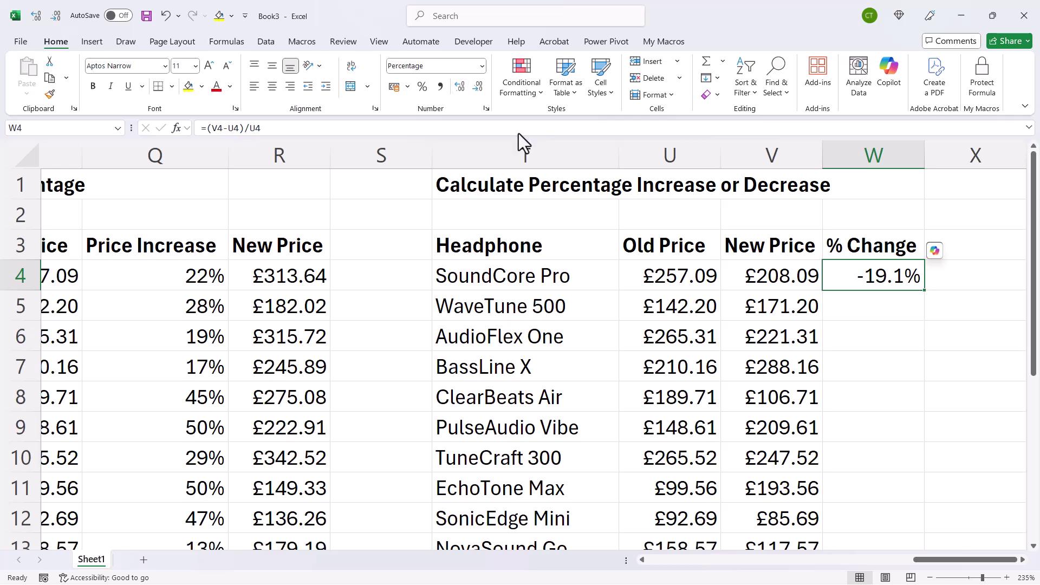
double_click(926, 291)
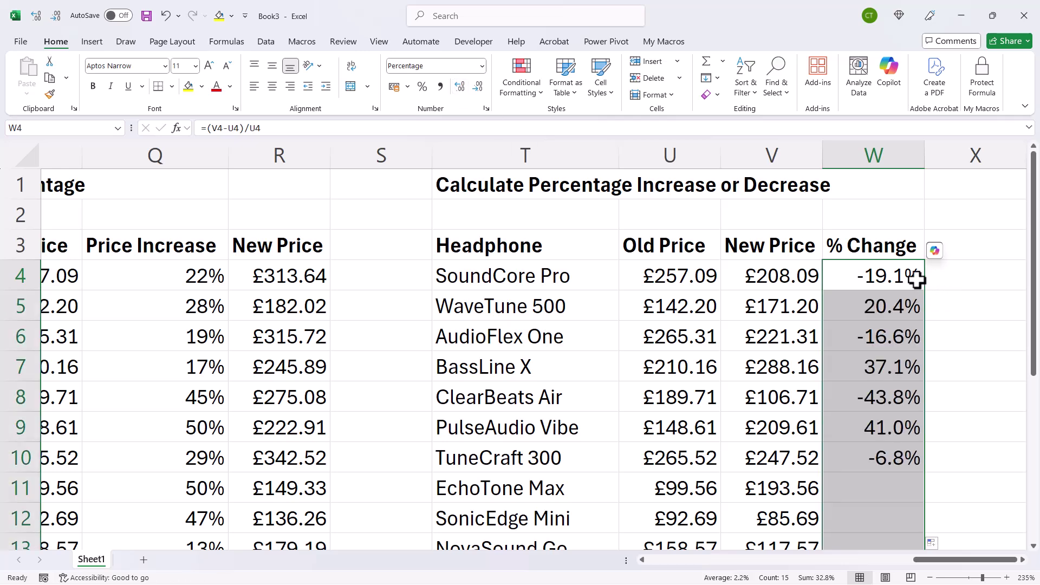